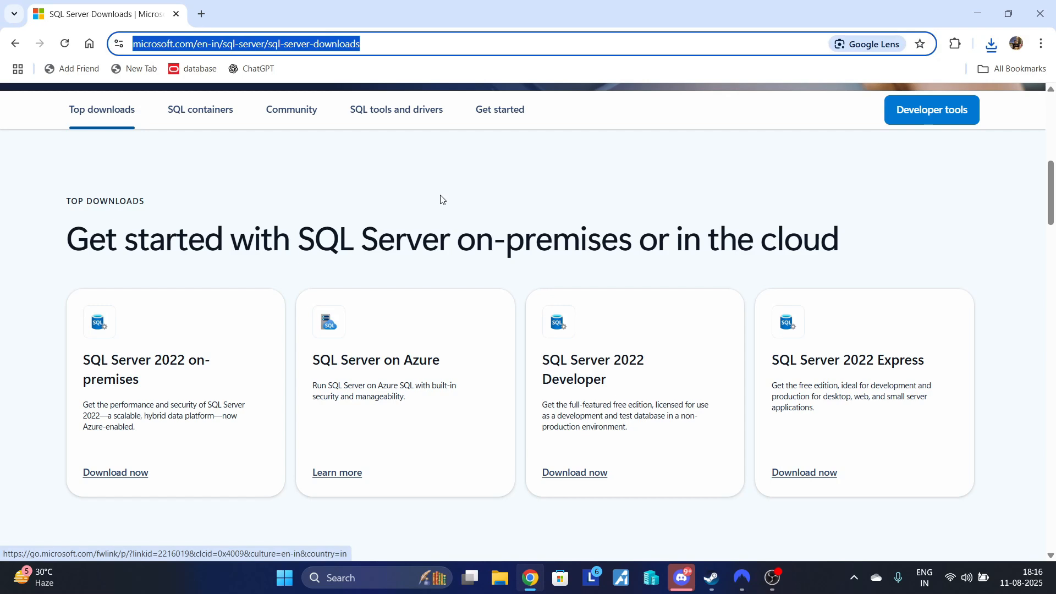
- Search the web for "ms sql server download" and open Microsoft's SQL Server downloads page
text(ms sq)
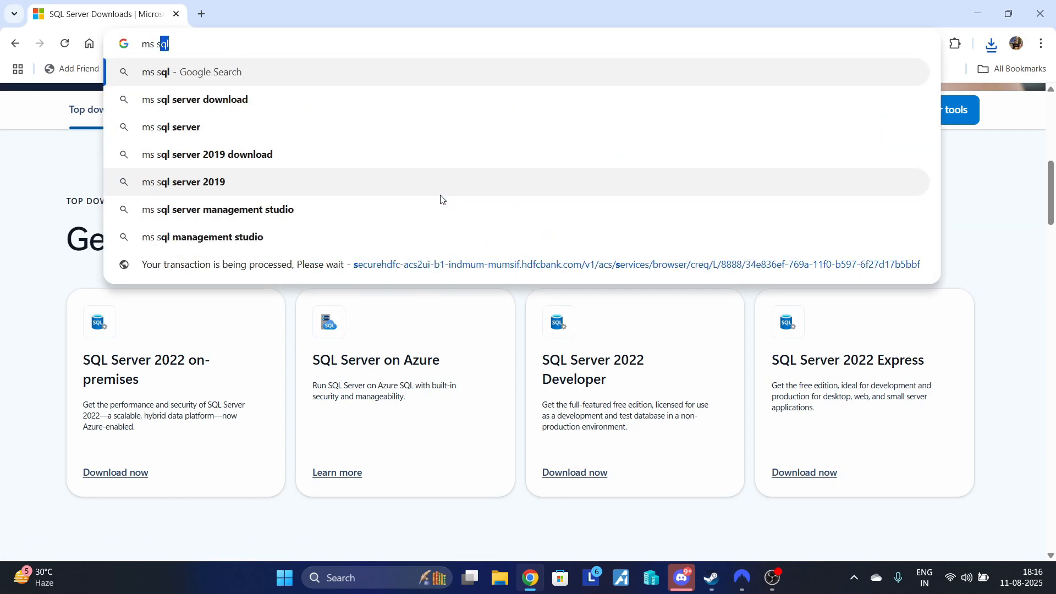
text(l)
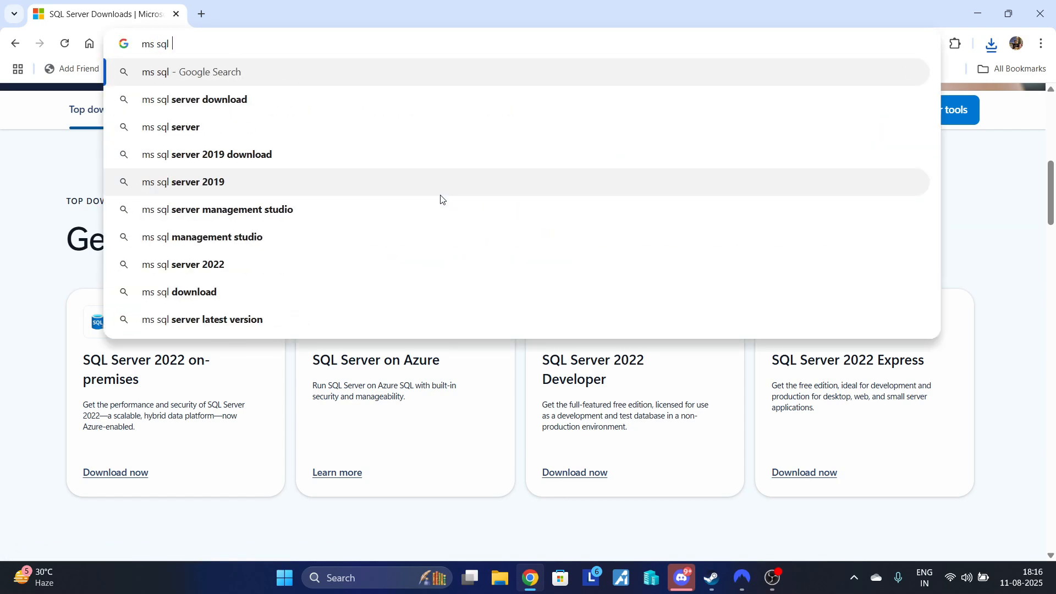
click(416, 106)
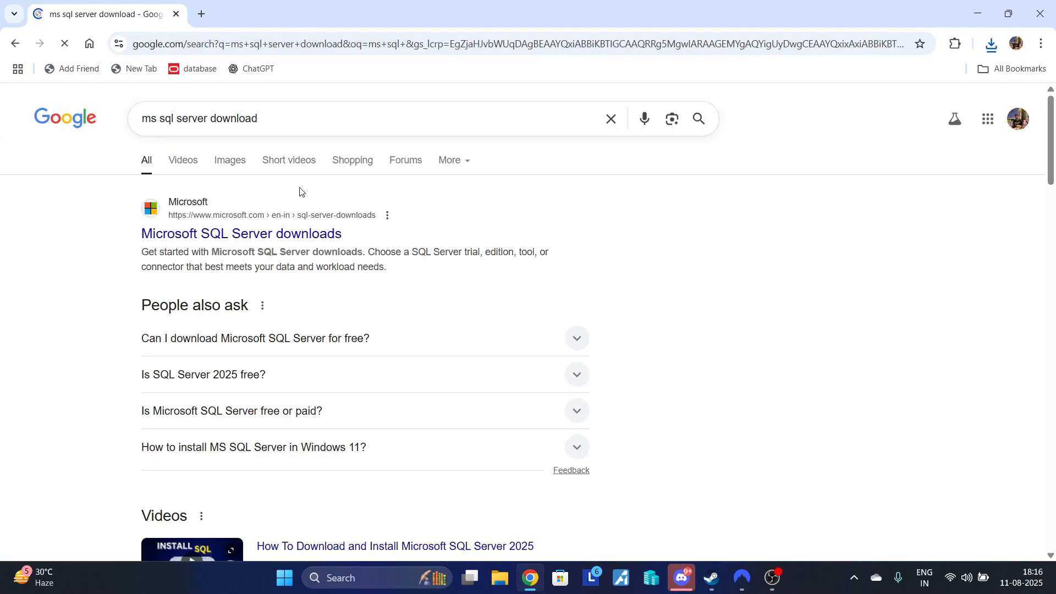
click(215, 240)
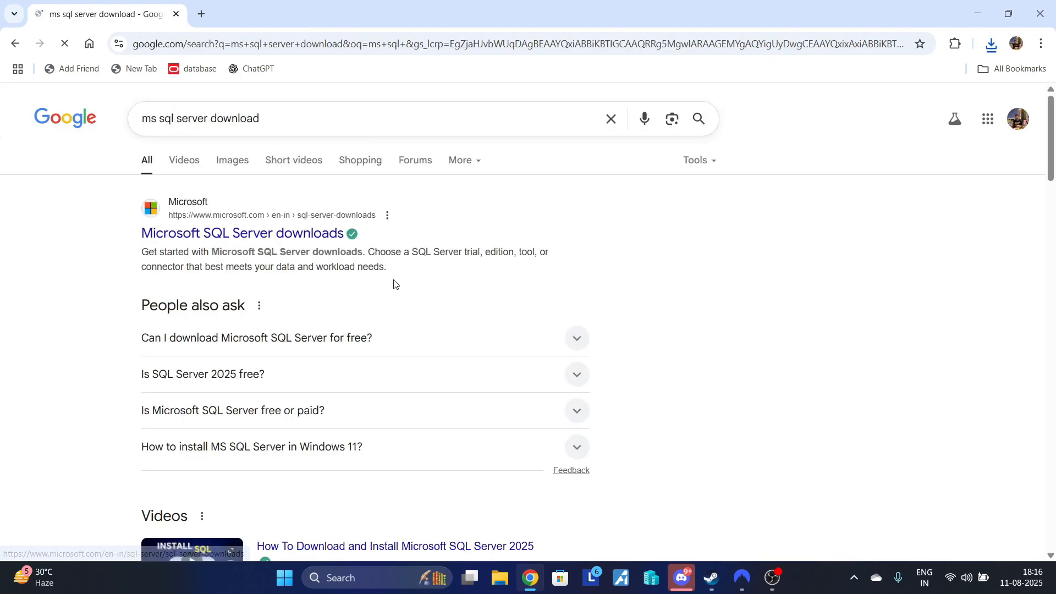
- Download the SQL Server 2022 Express installer and run the downloaded file
scroll(434, 252, down, 6)
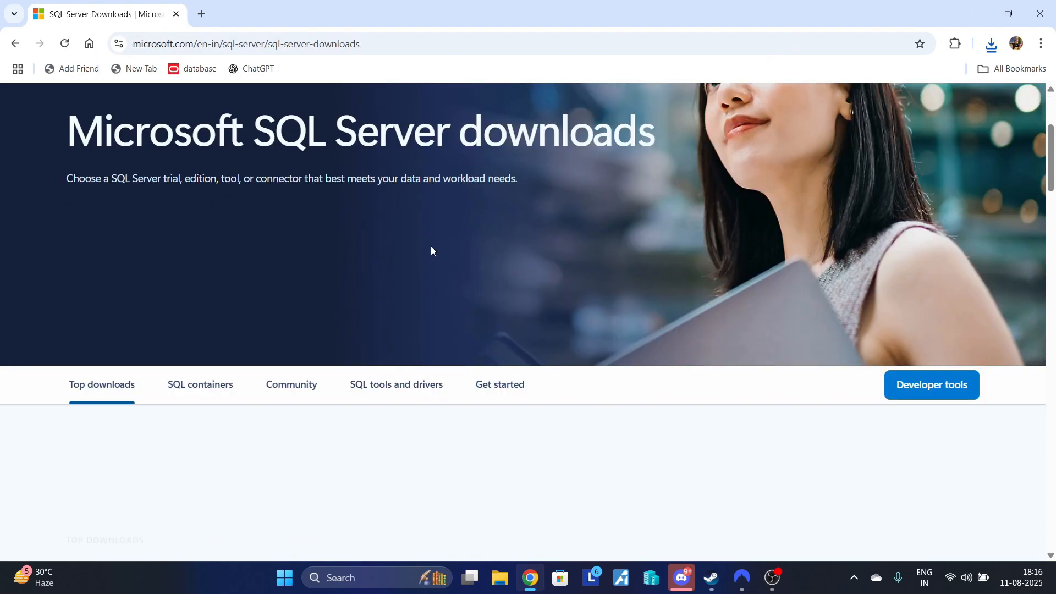
scroll(210, 303, down, 1)
scroll(211, 303, down, 2)
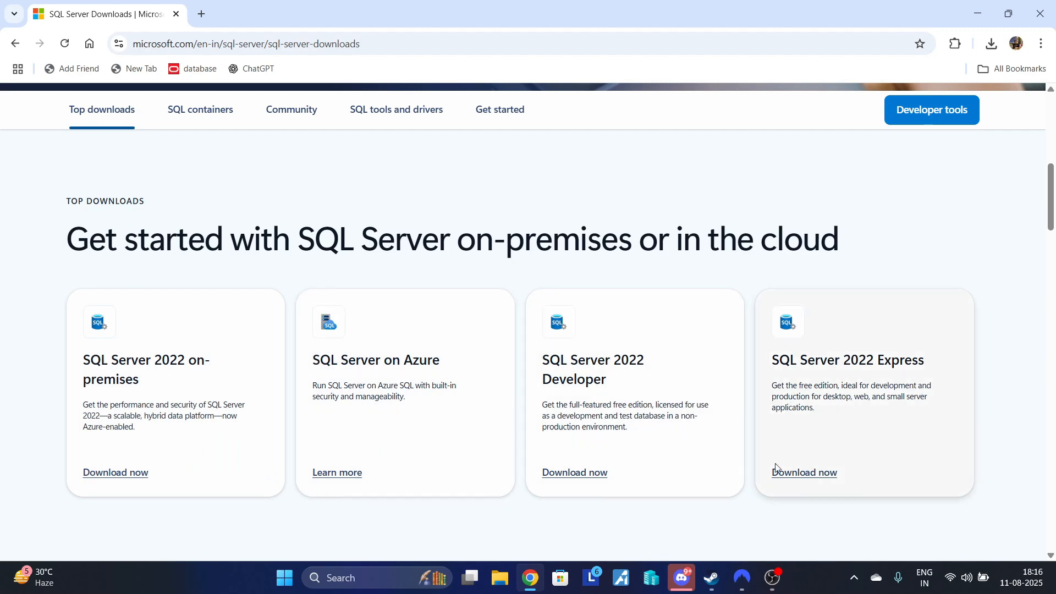
click(804, 475)
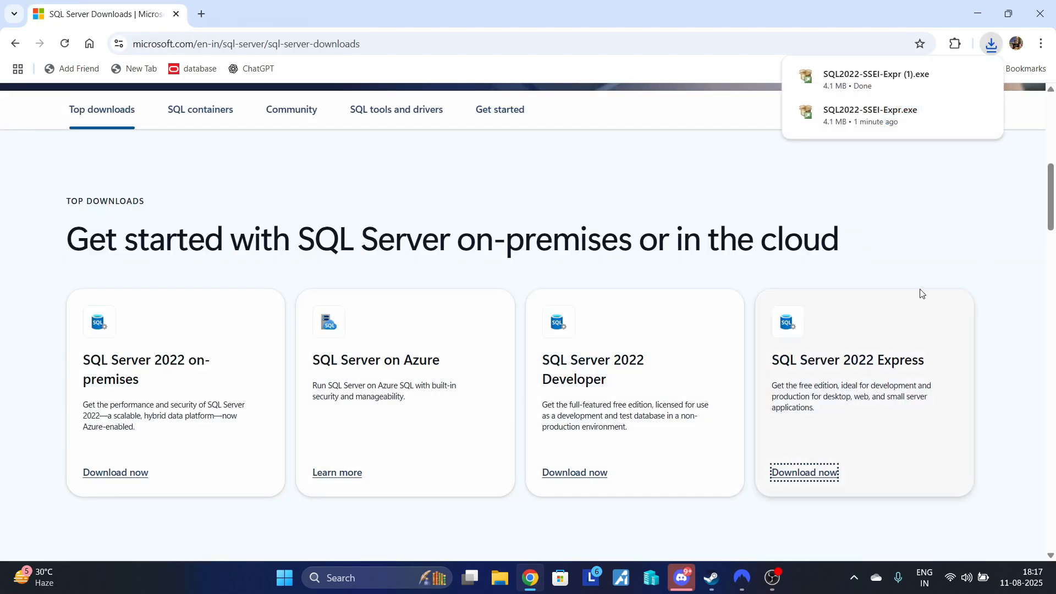
click(854, 93)
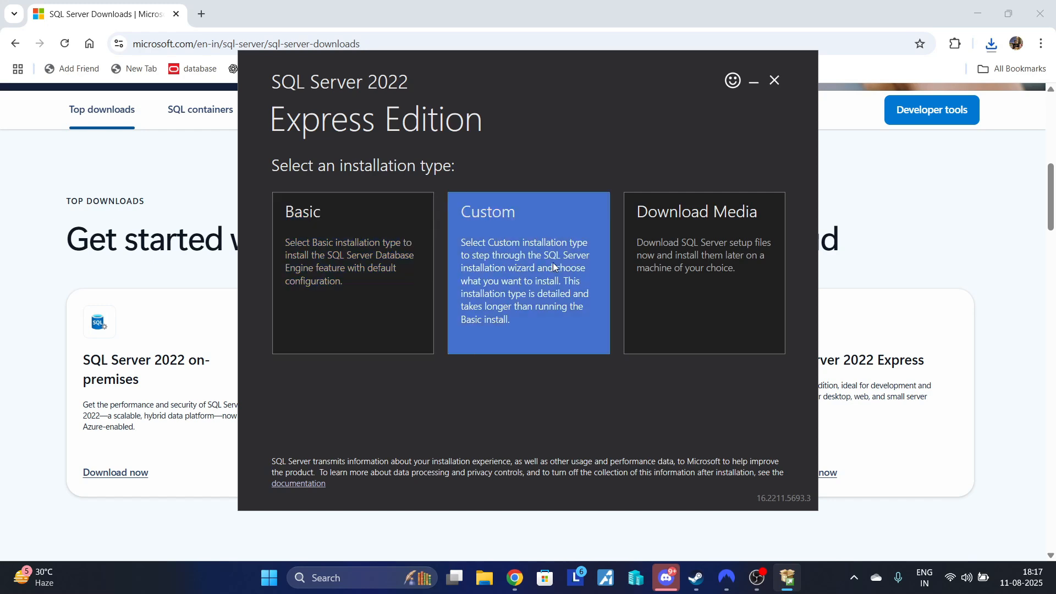
- Install SQL Server 2022 Express with the Basic installation type, accepting the license terms and the default location C:\Program Files\Microsoft SQL Server
click(417, 281)
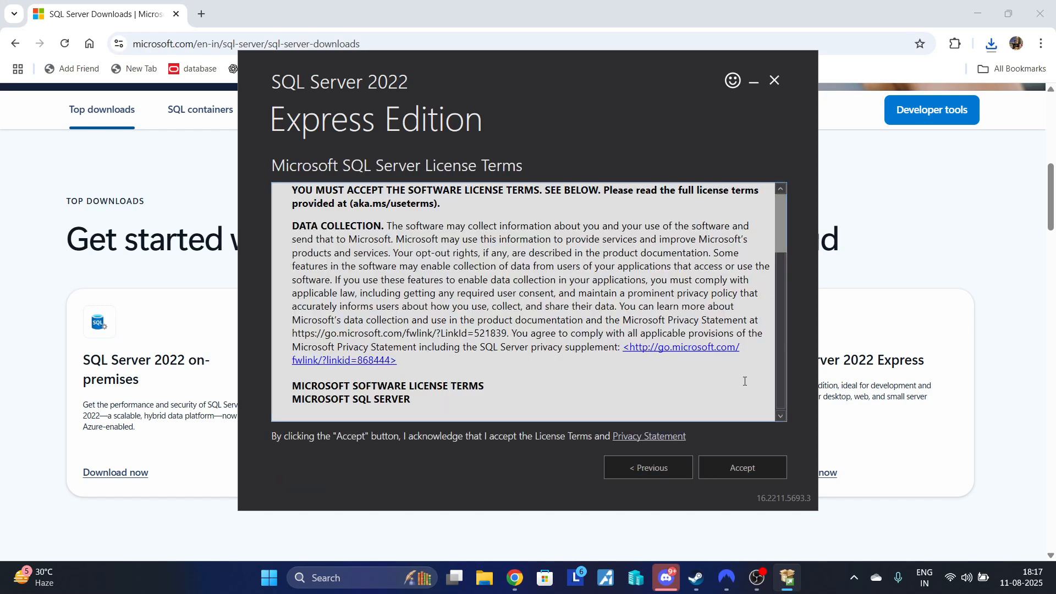
scroll(745, 379, down, 3)
scroll(745, 378, down, 10)
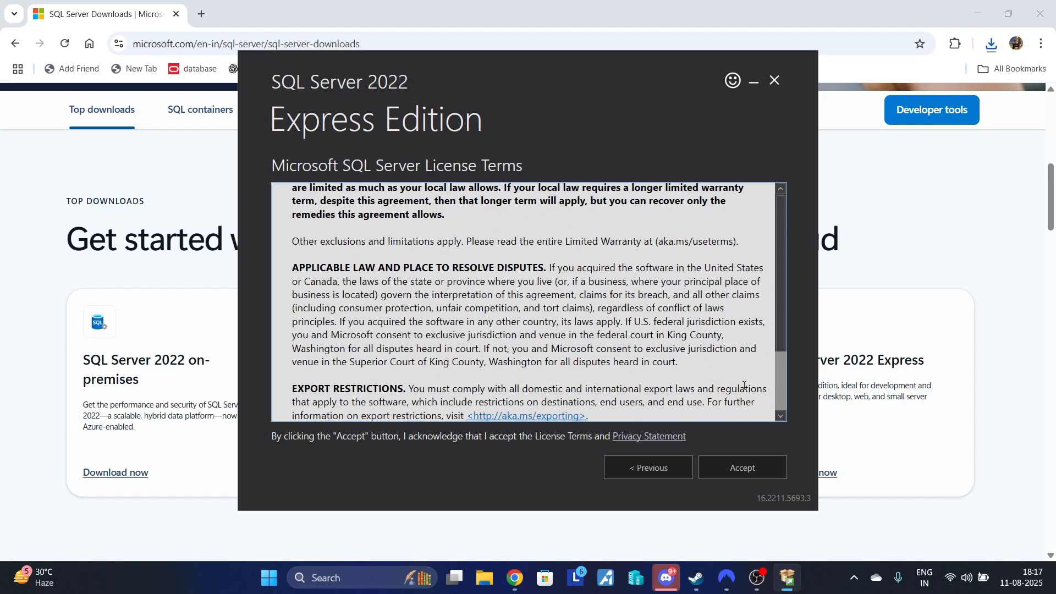
click(733, 464)
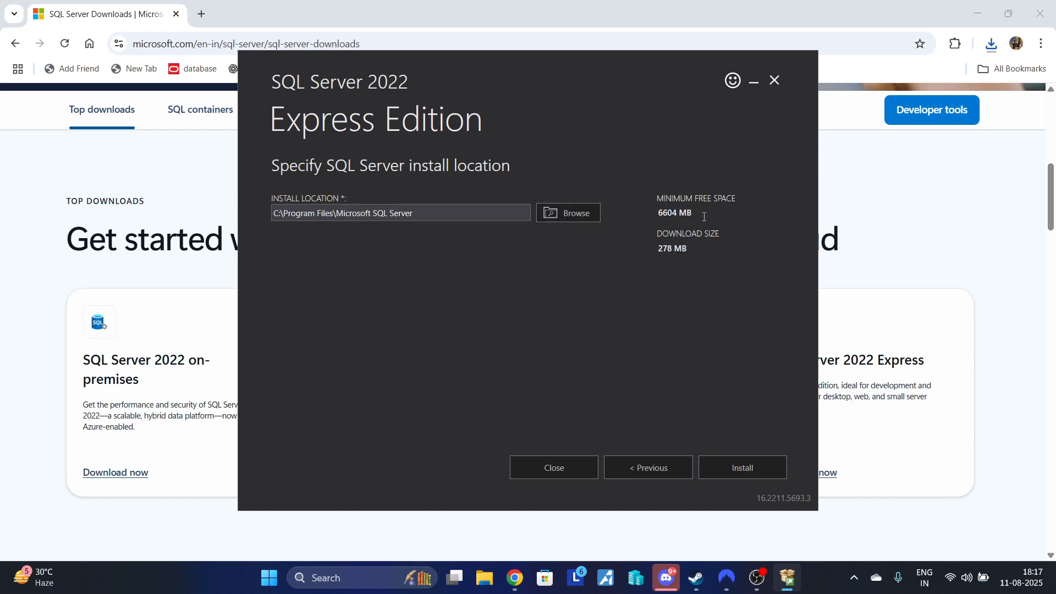
click(738, 469)
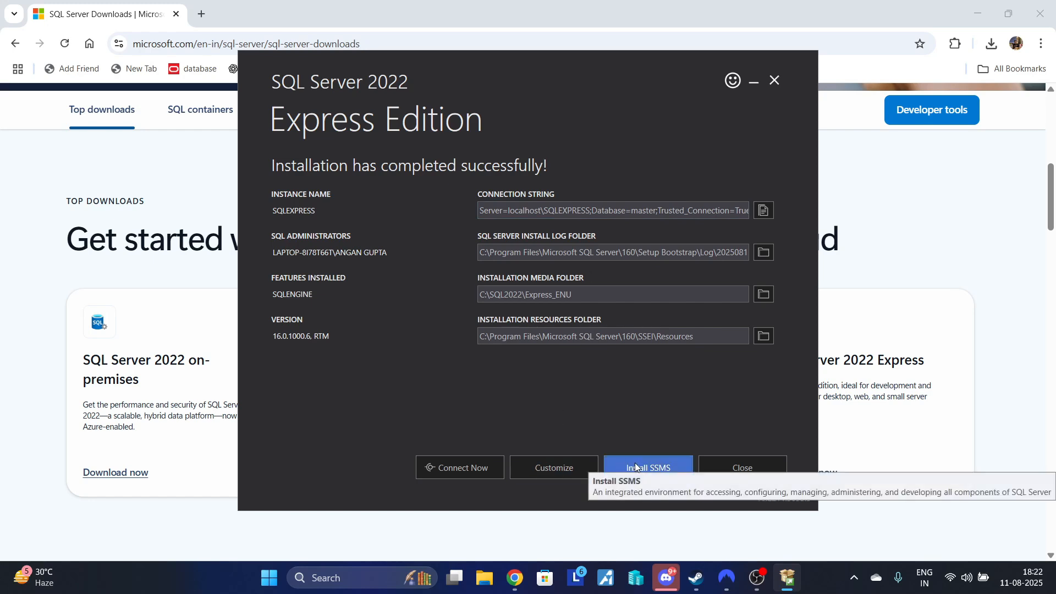
- Open the SQL Server Management Studio install page from the completed setup and download SSMS 21
click(660, 476)
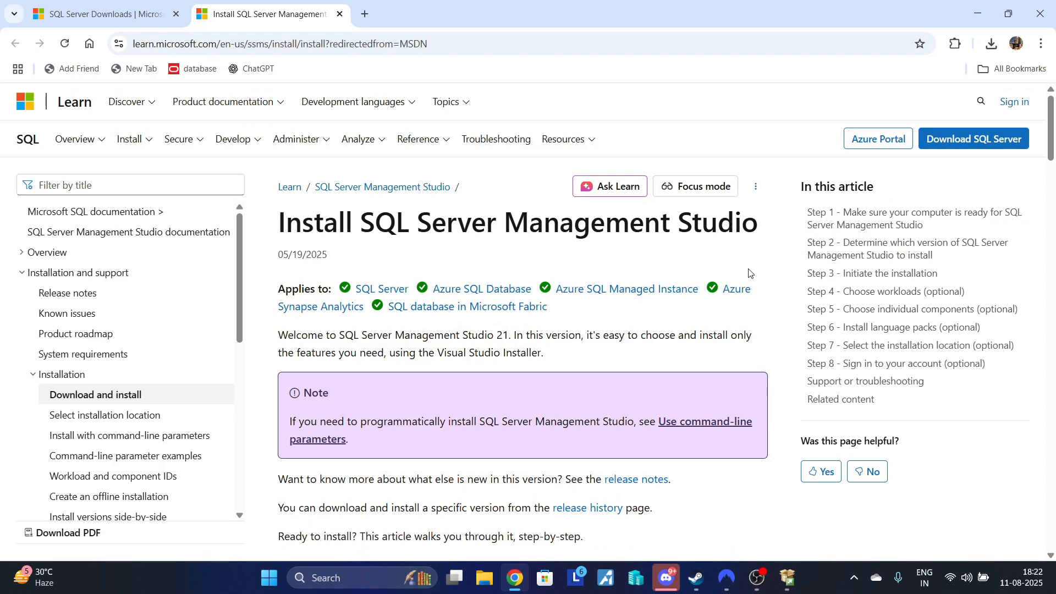
scroll(557, 359, down, 7)
scroll(557, 358, down, 5)
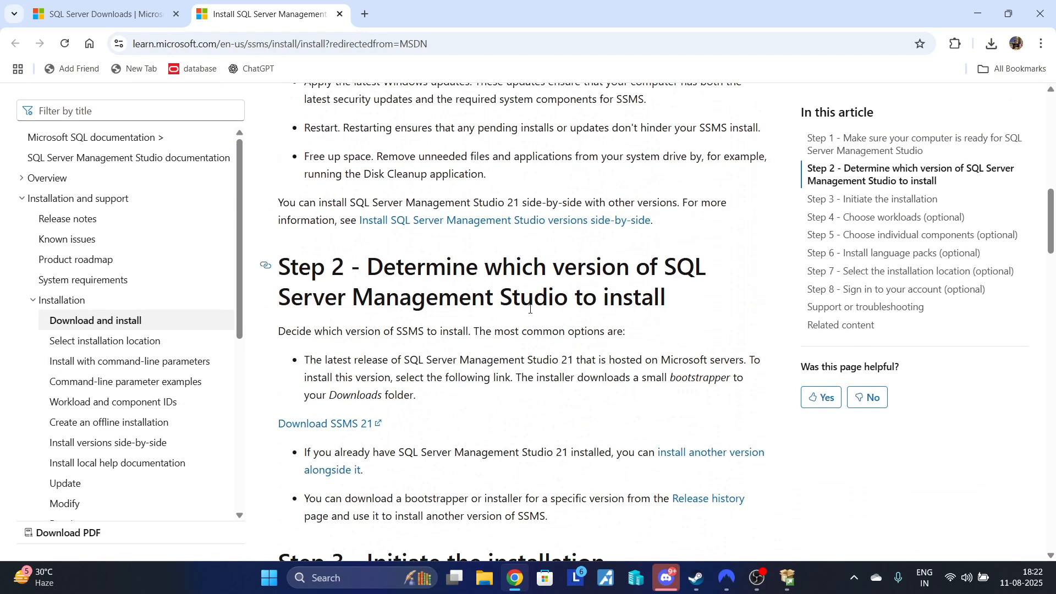
scroll(530, 309, down, 1)
click(342, 357)
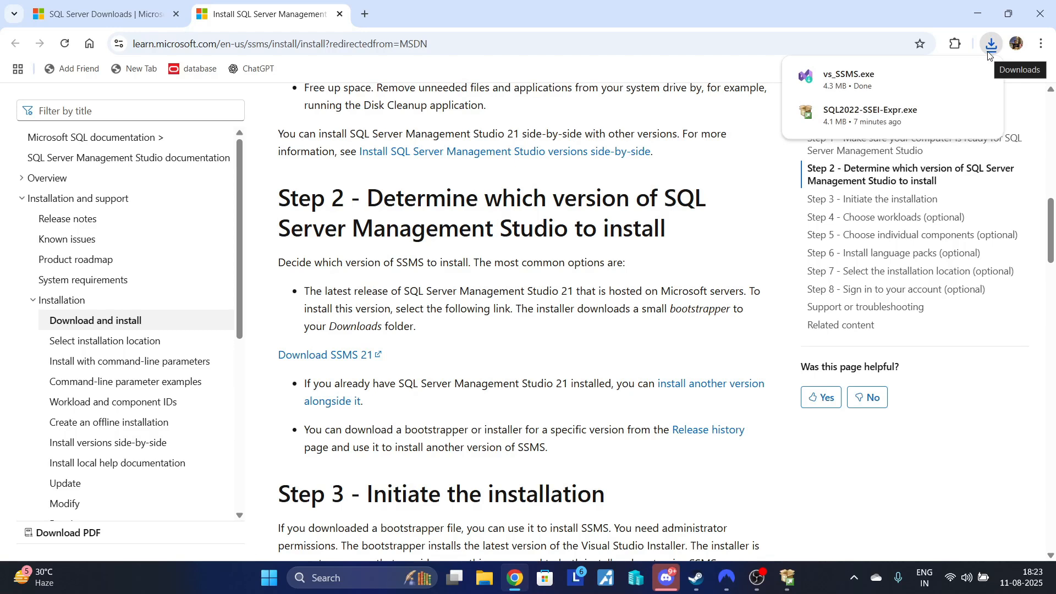
- Run the downloaded vs_SSMS.exe, continue the Visual Studio Installer setup, and minimize the browser
click(905, 86)
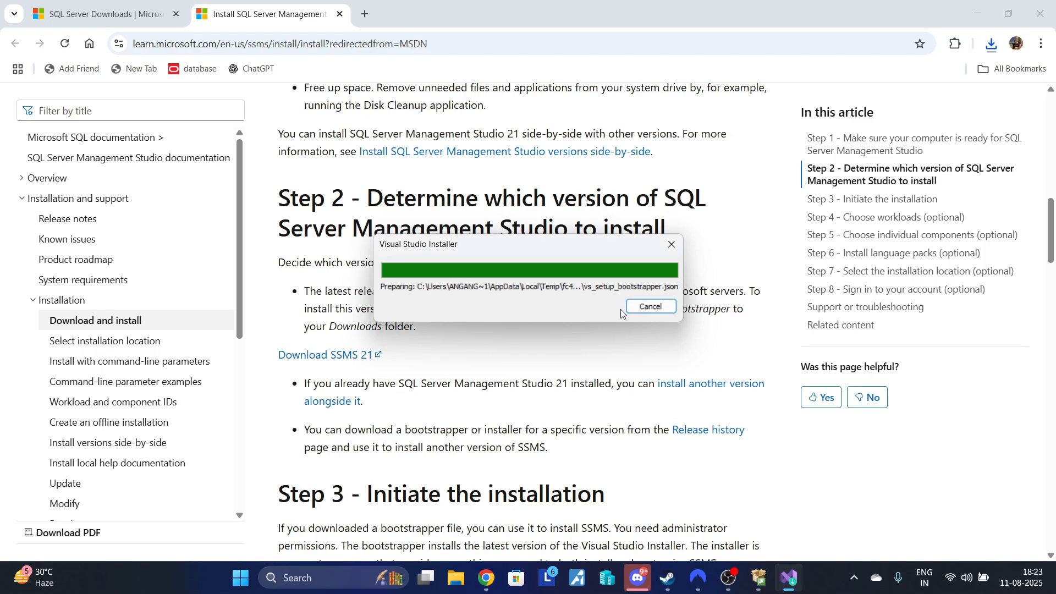
click(650, 359)
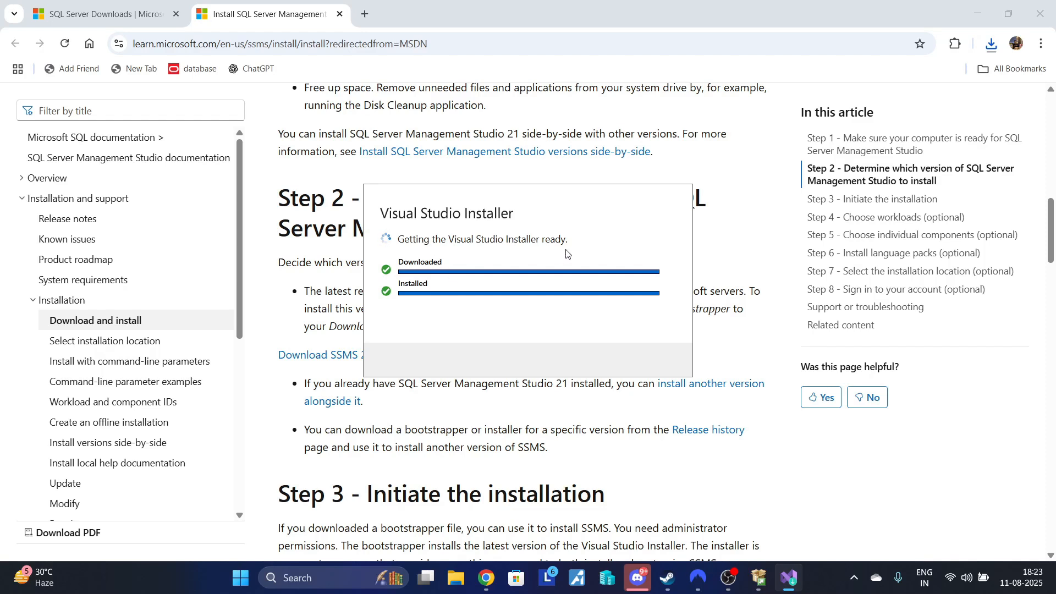
click(977, 10)
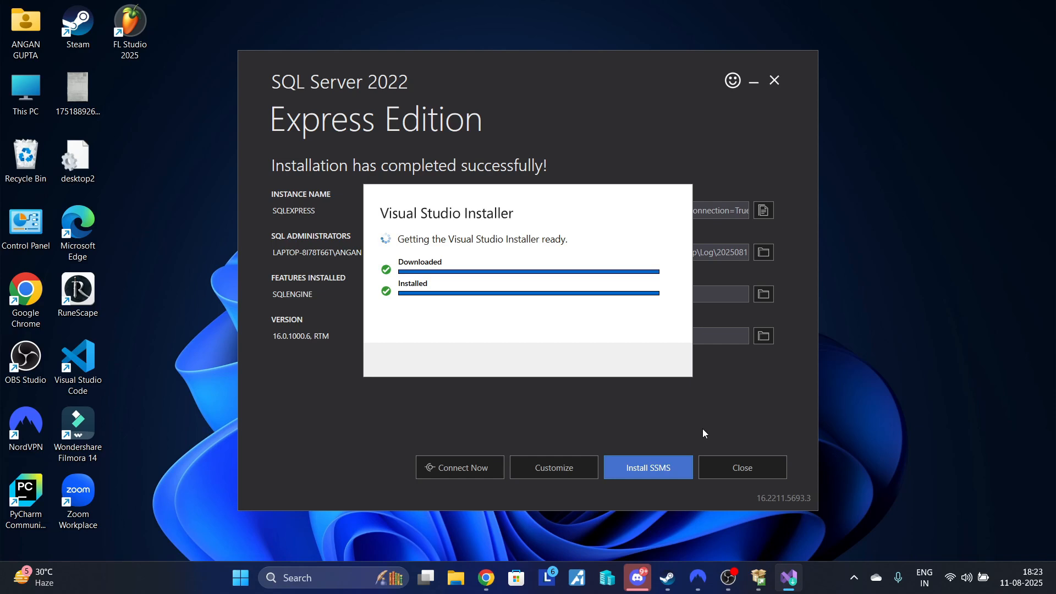
- Search the computer's installed apps for "sql", then dismiss the search
click(231, 575)
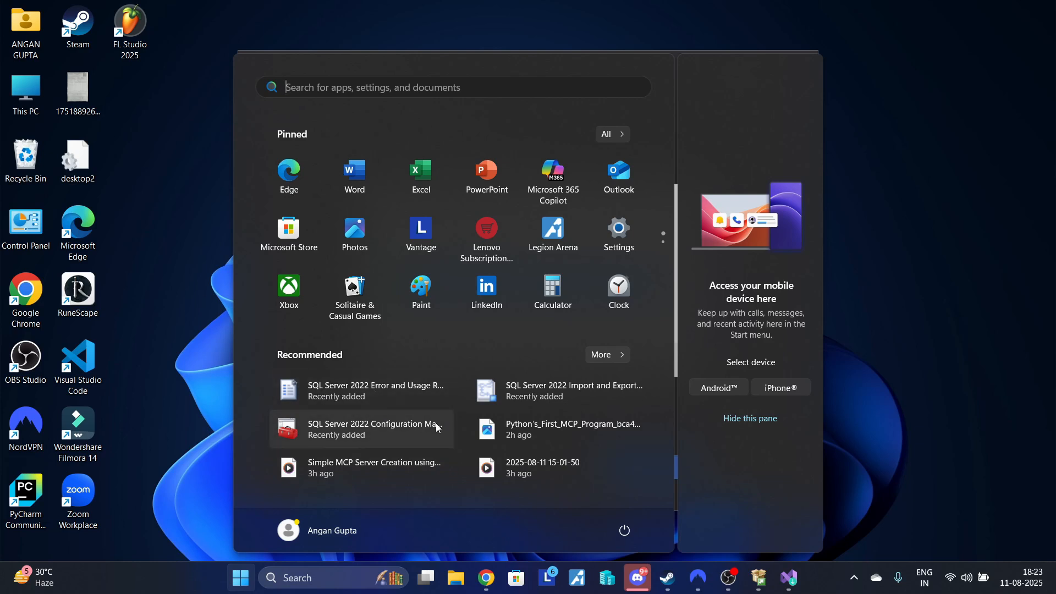
text(sql)
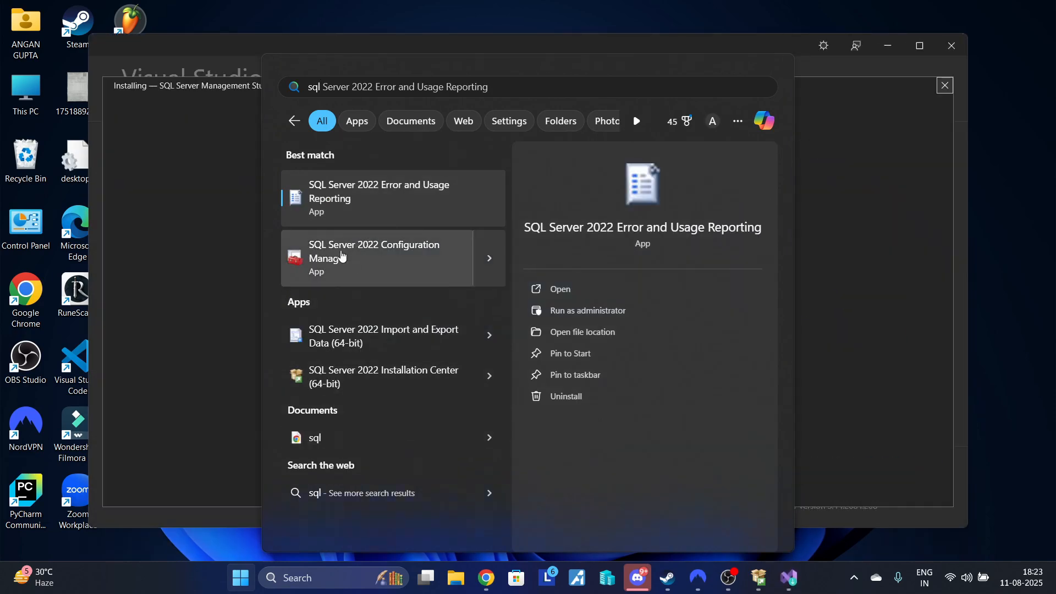
click(218, 237)
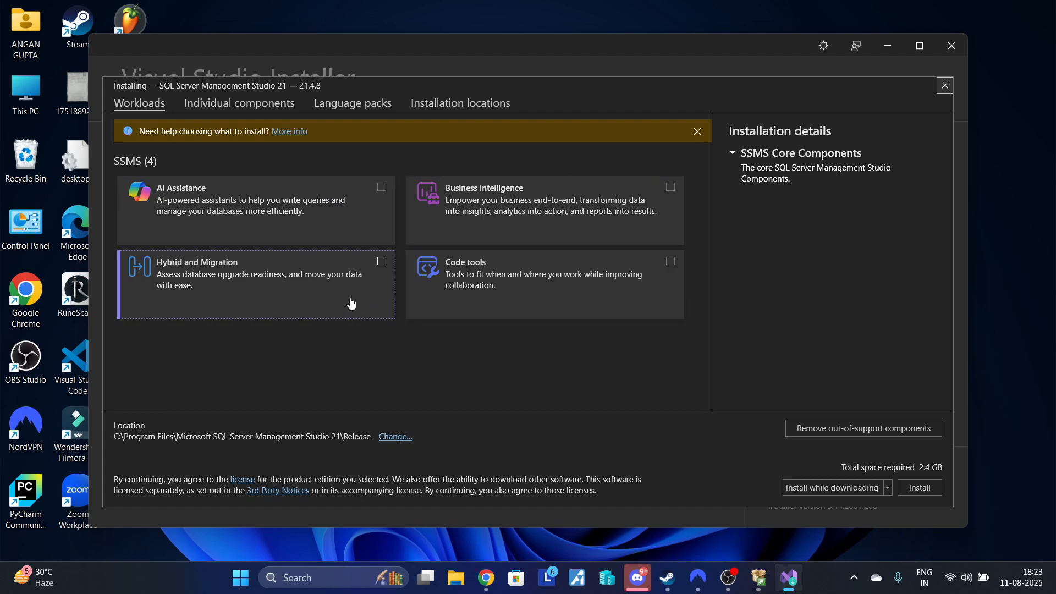
- Review the individual components and language packs, then install SQL Server Management Studio 21 with the default selections and acknowledge completion
click(207, 107)
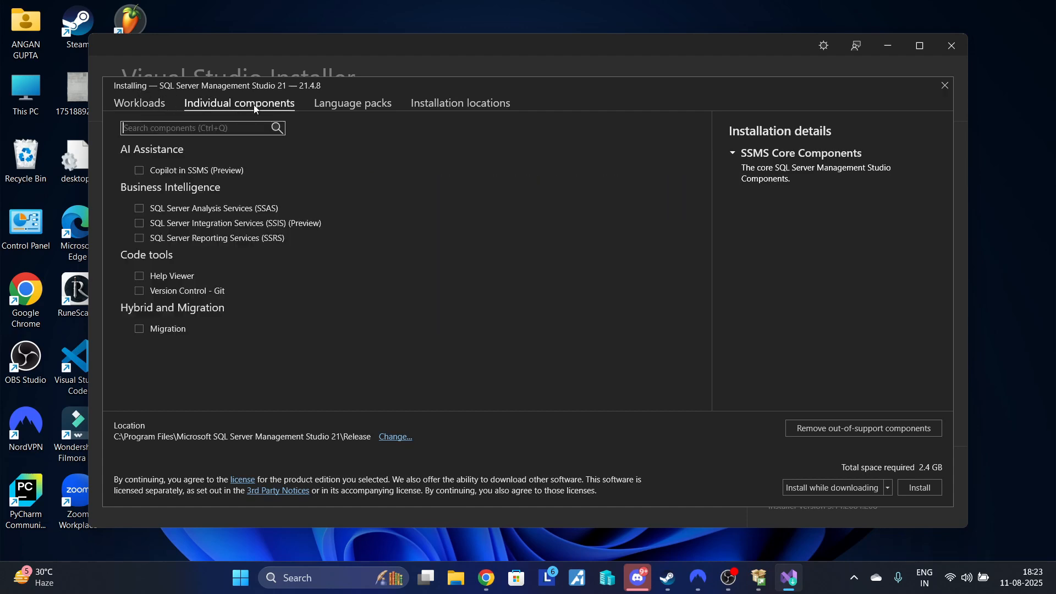
click(359, 106)
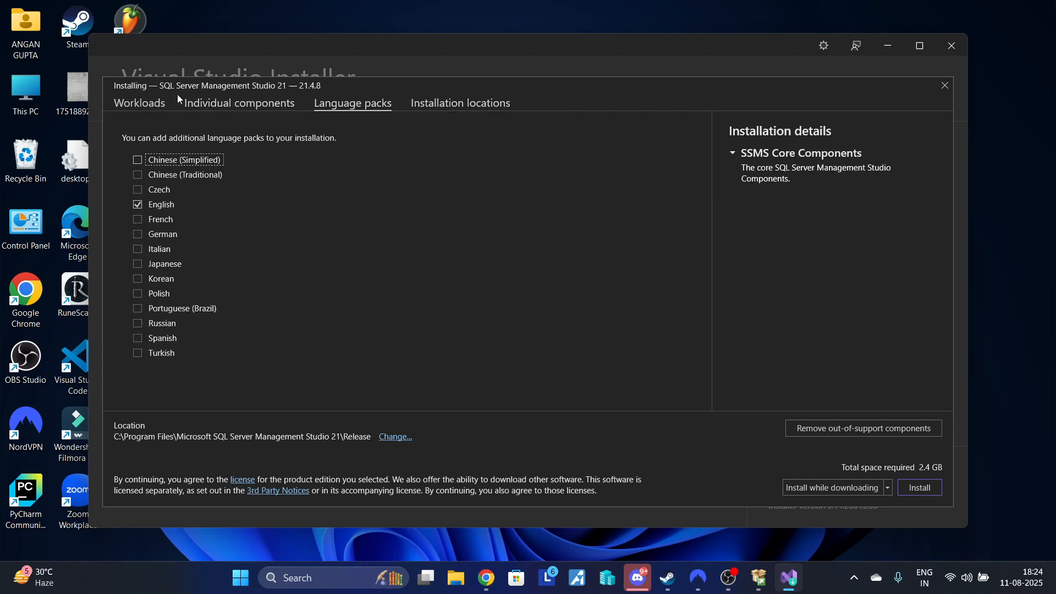
click(926, 490)
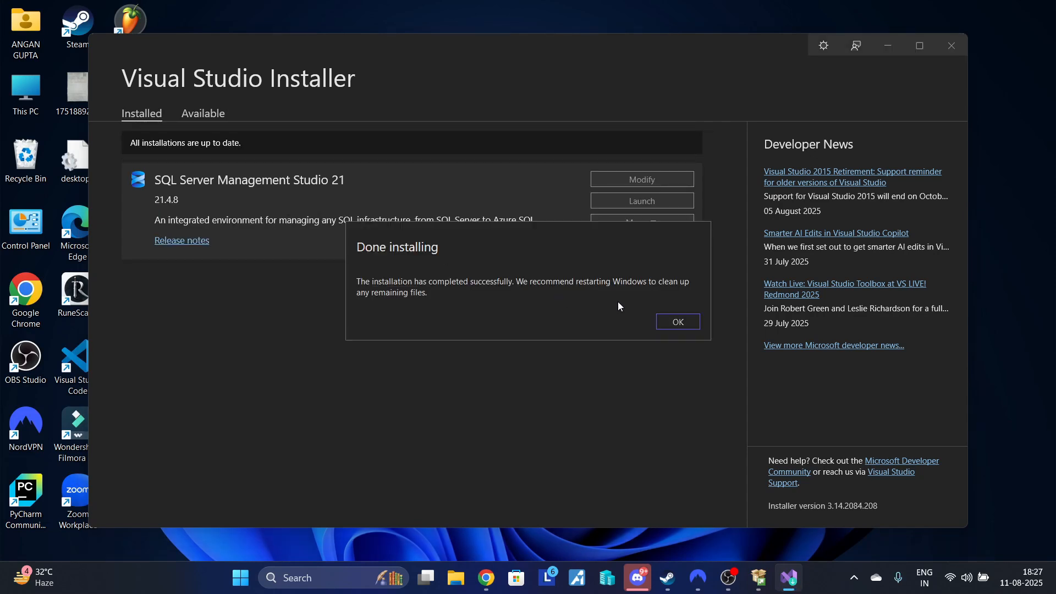
click(675, 321)
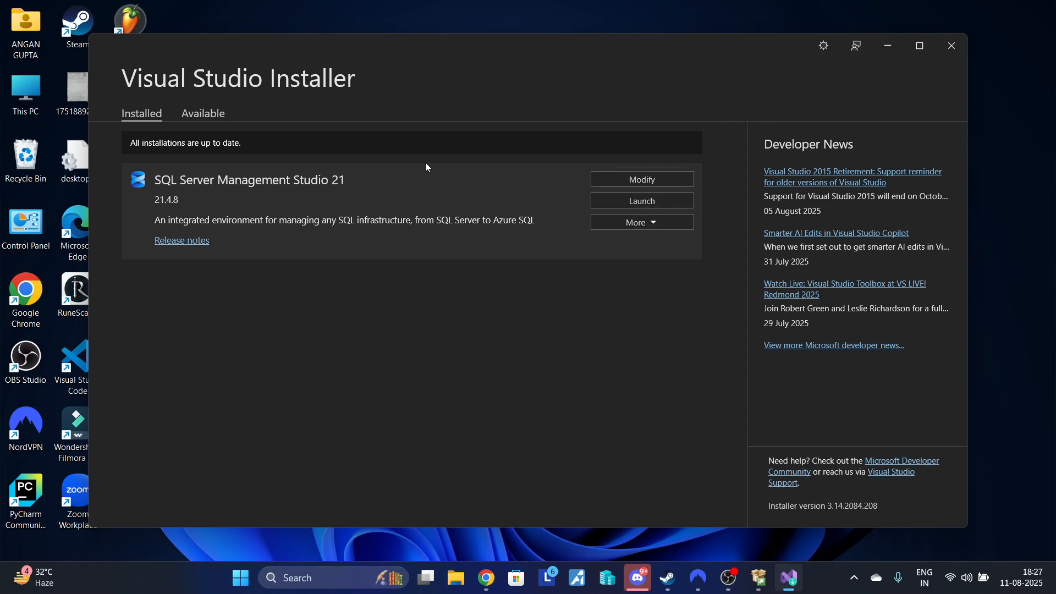
- Launch SQL Server Management Studio 21, skipping account sign-in and keeping the classic connection dialog
click(638, 202)
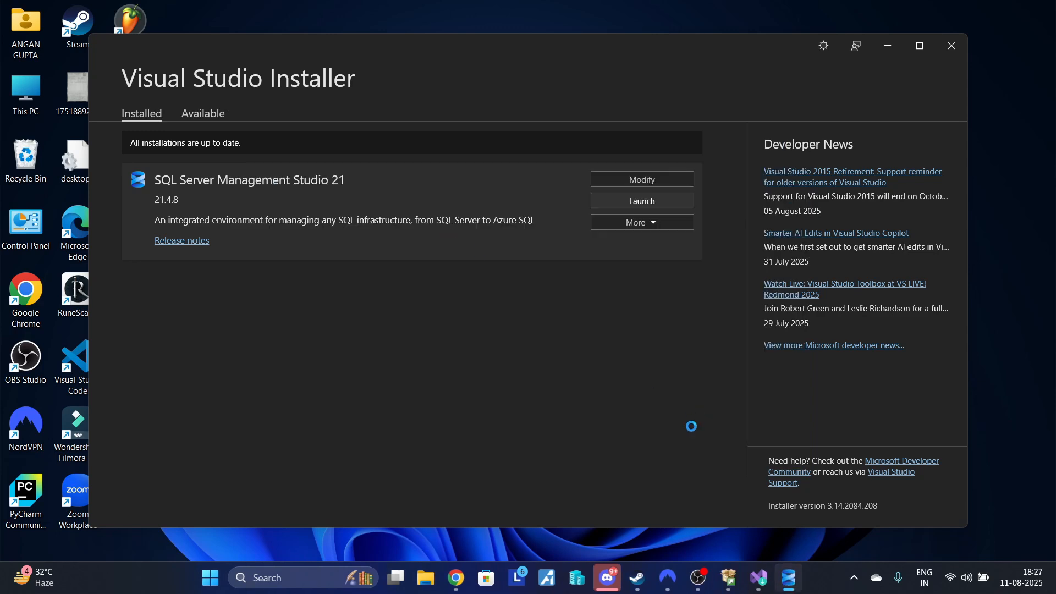
mouse_move(790, 577)
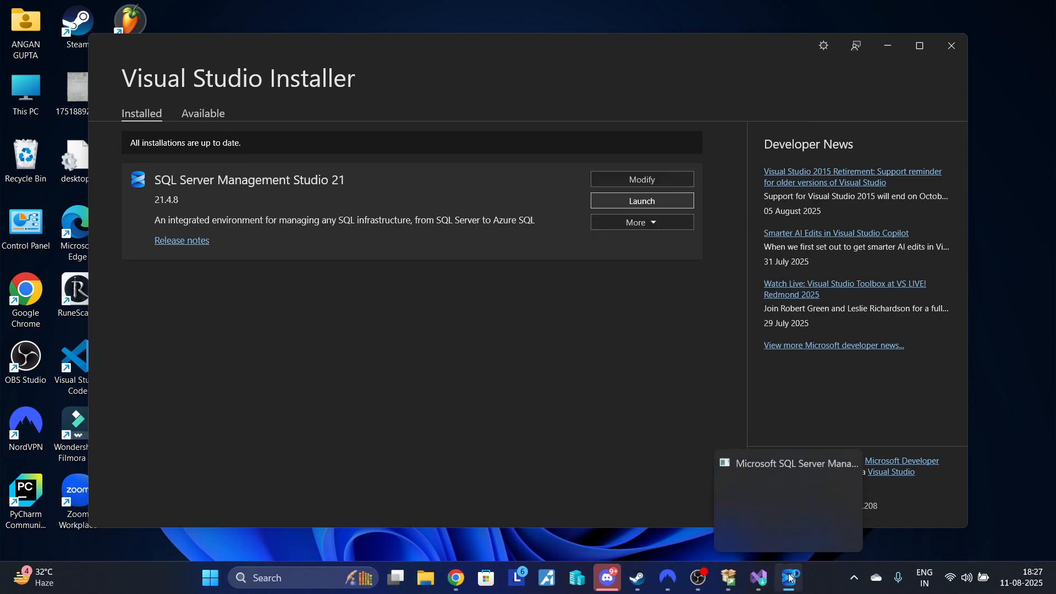
click(792, 514)
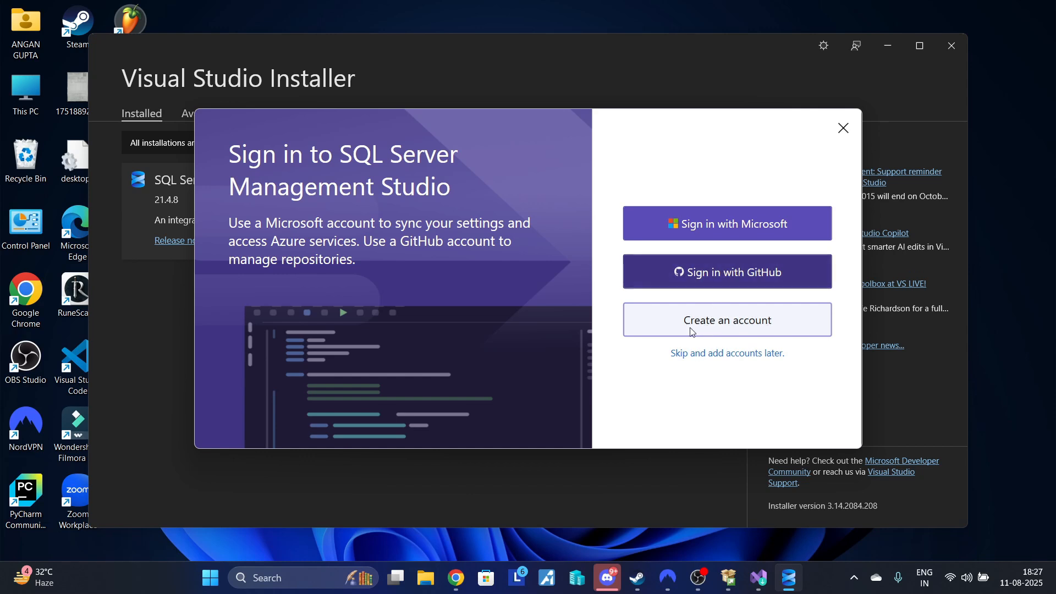
click(709, 355)
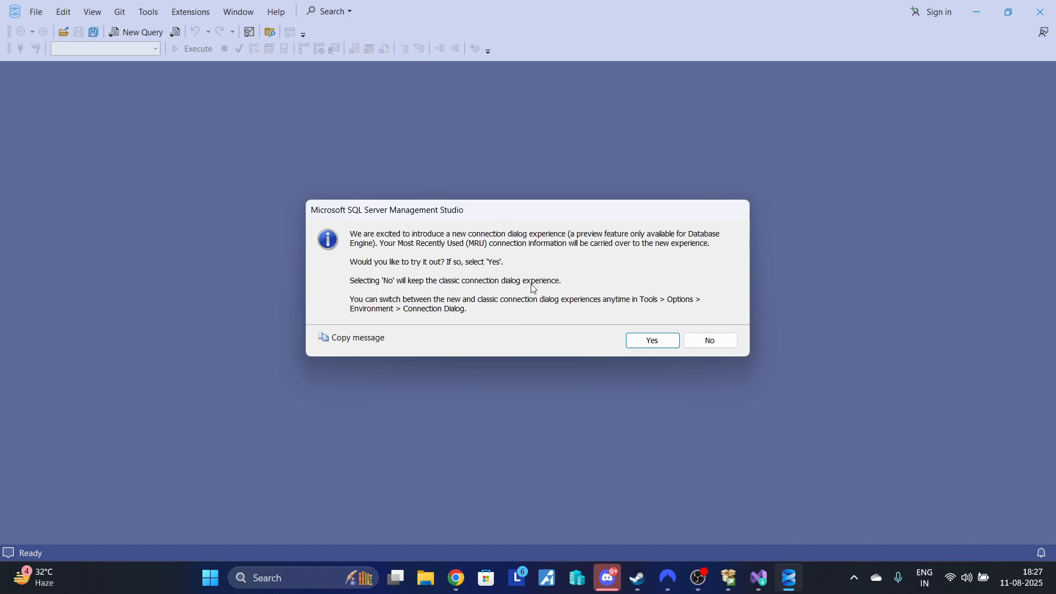
click(696, 345)
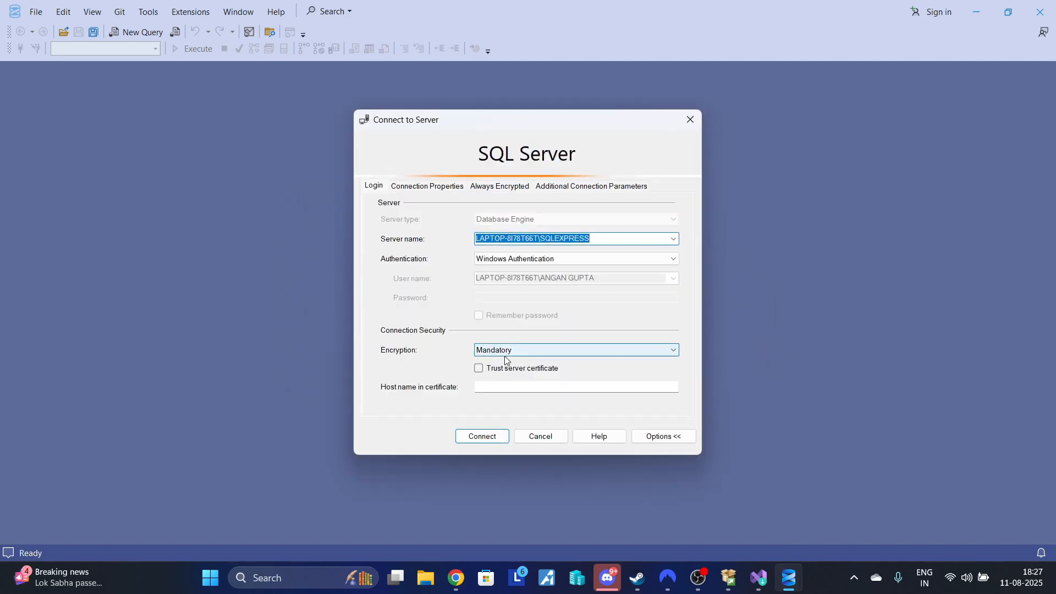
- Set the connection's server name to YDCServer and choose Windows Authentication
click(596, 239)
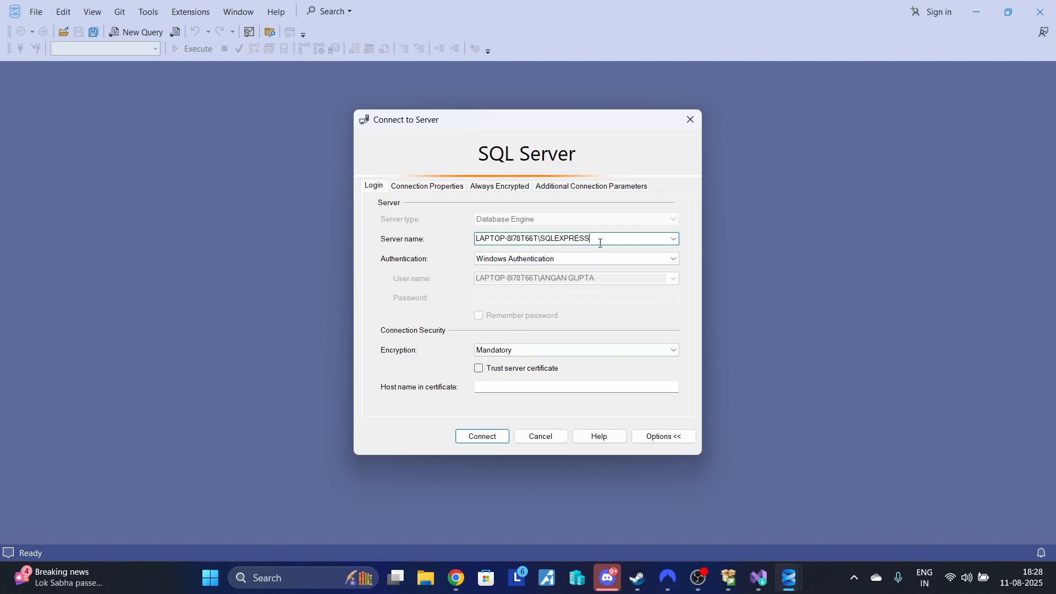
drag(600, 242, 453, 229)
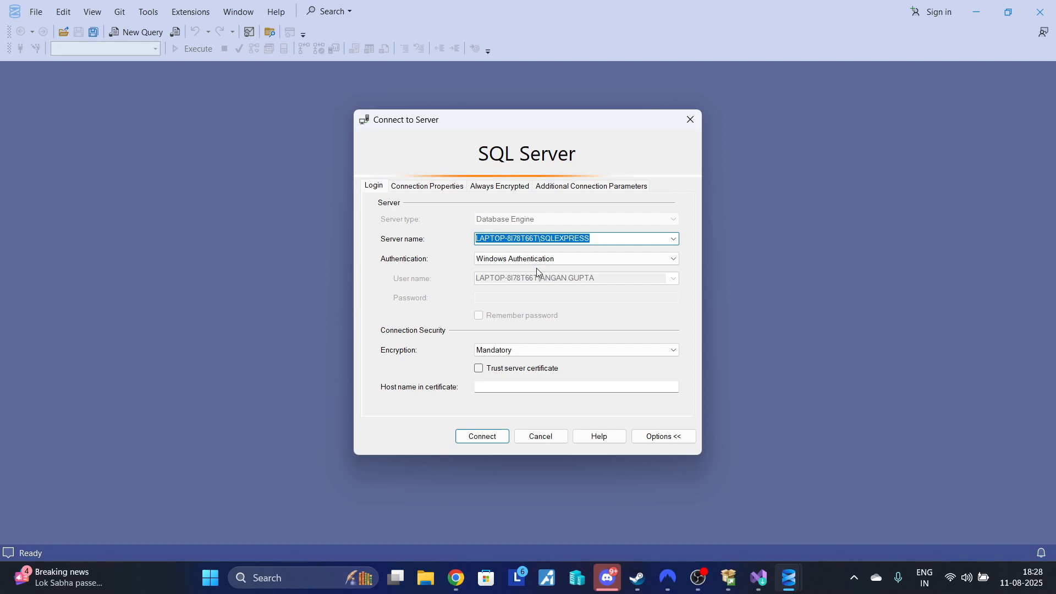
text(YDCServer)
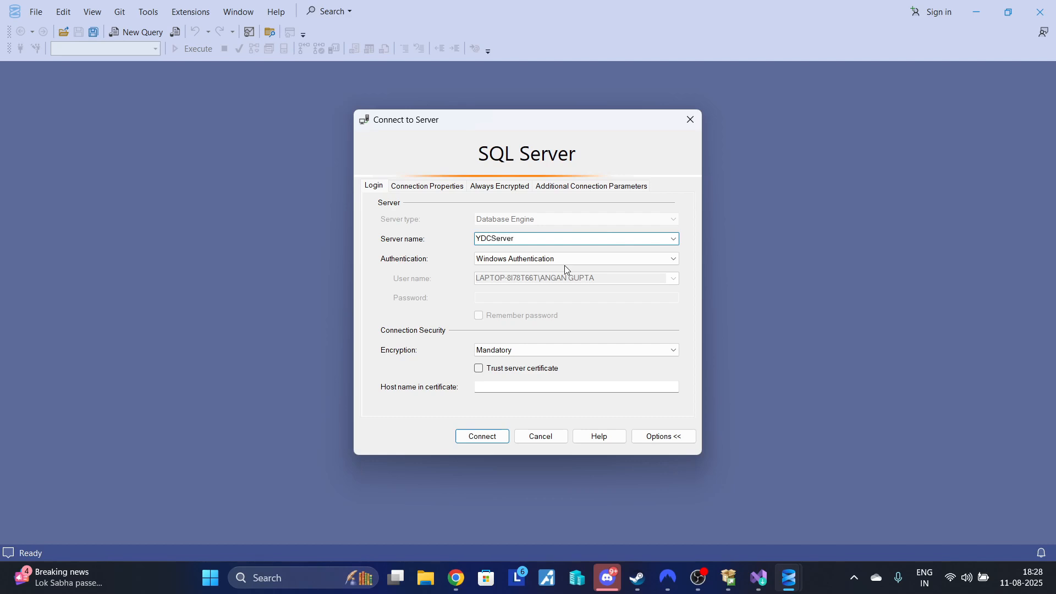
click(526, 261)
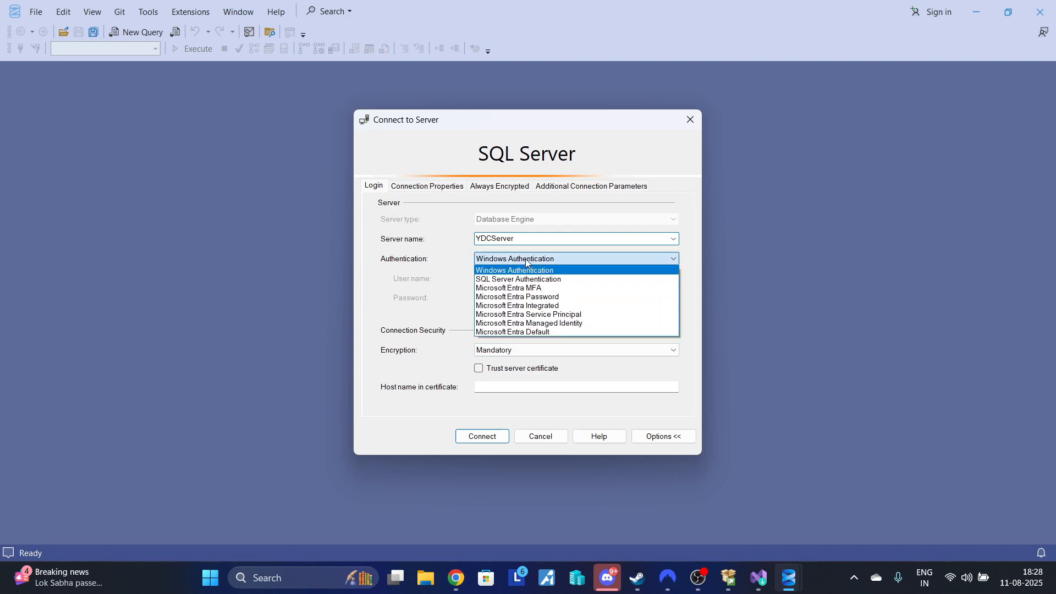
click(524, 271)
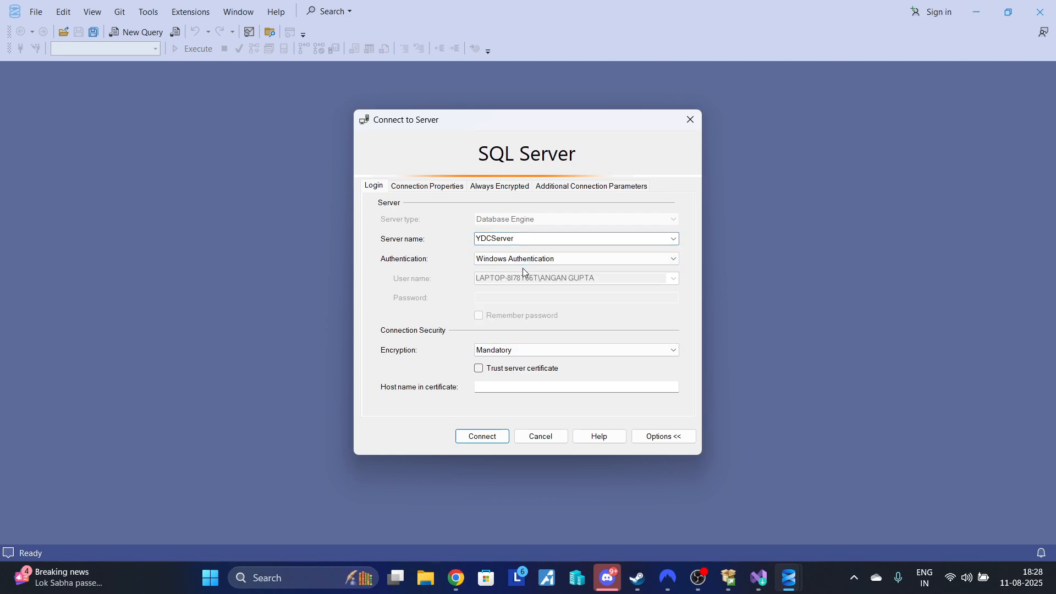
- Try to connect to YDCServer with Windows Authentication and mandatory encryption, and dismiss the connection message
click(483, 436)
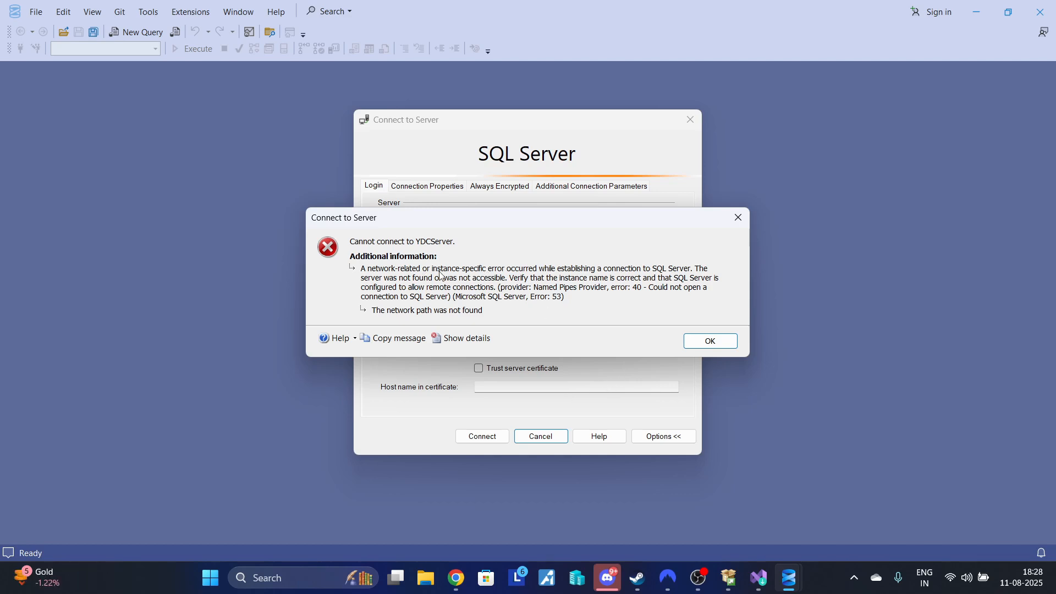
click(703, 343)
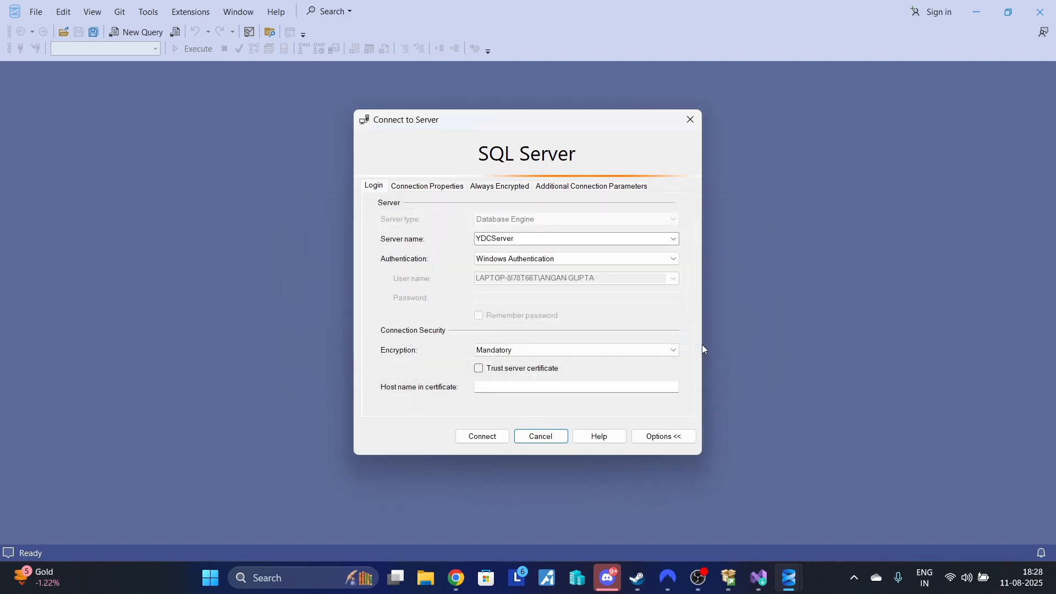
- Change the server name to LAPTOP-8I78T66T\SQLEXPRESS and try to connect with mandatory encryption
double_click(541, 237)
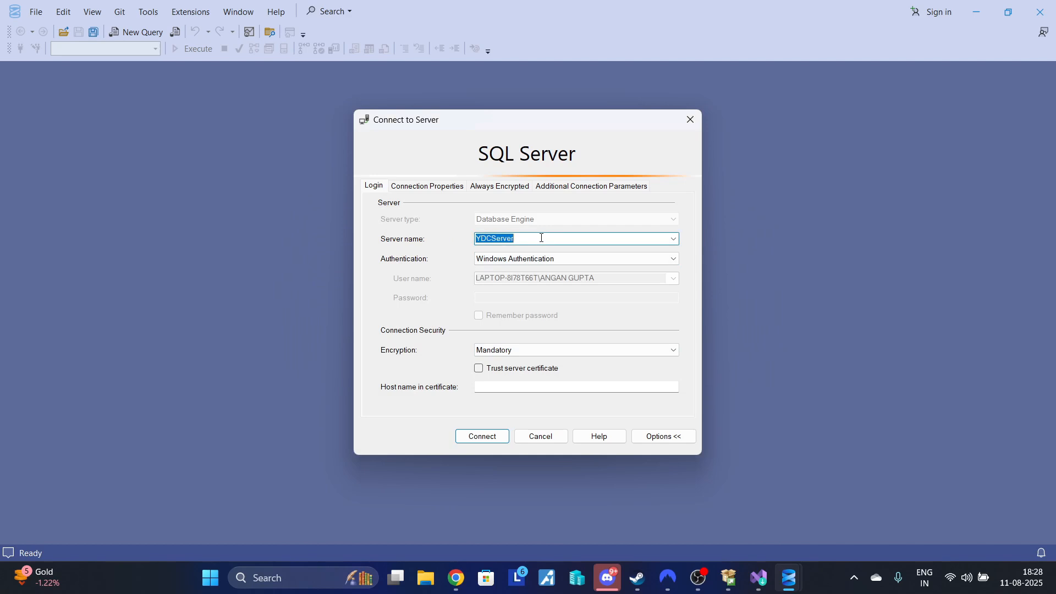
scroll(541, 238, down, 1)
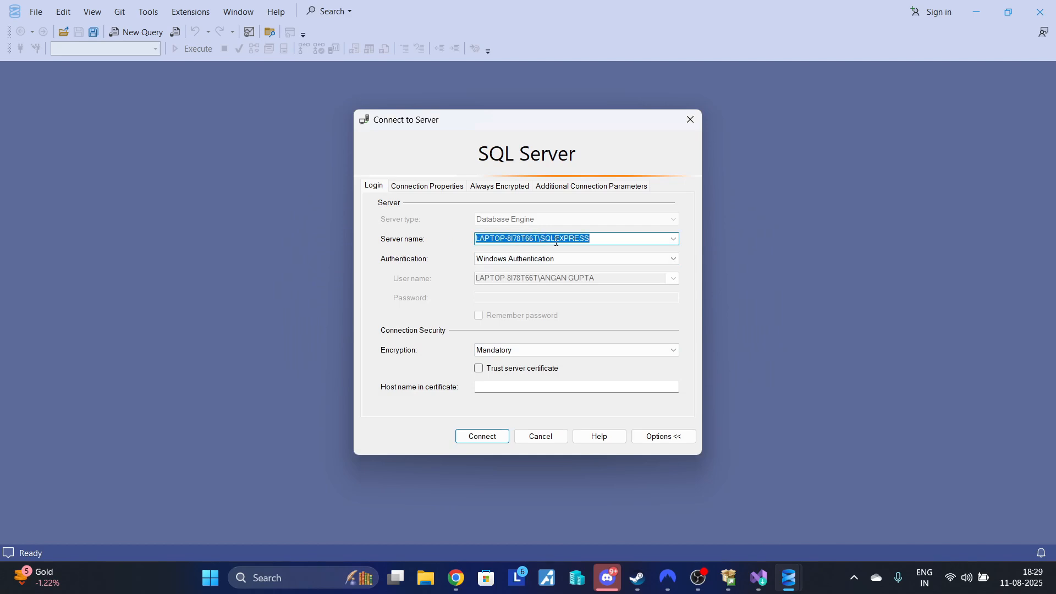
click(494, 436)
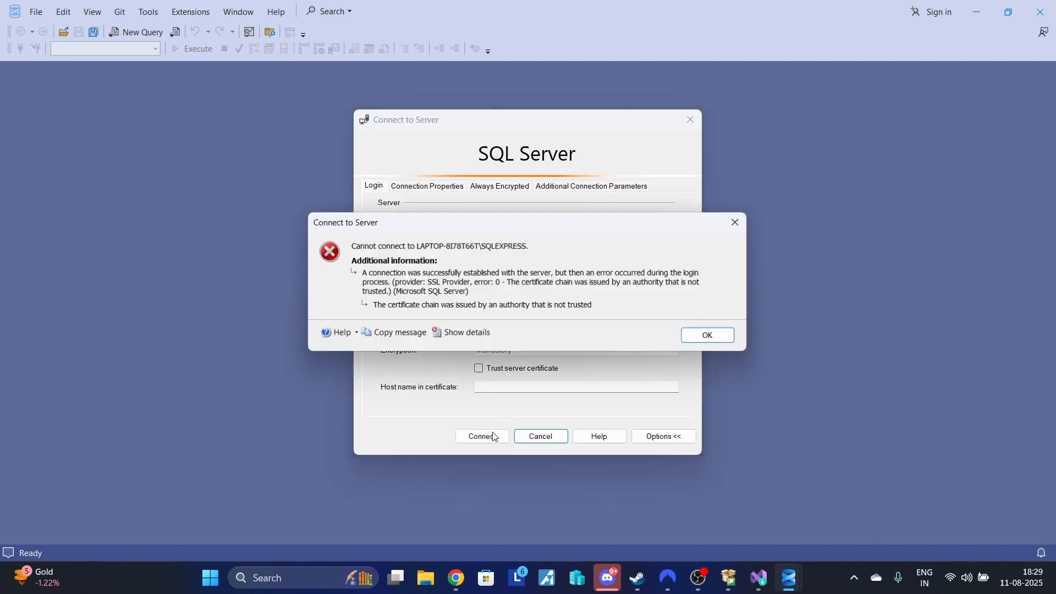
click(701, 338)
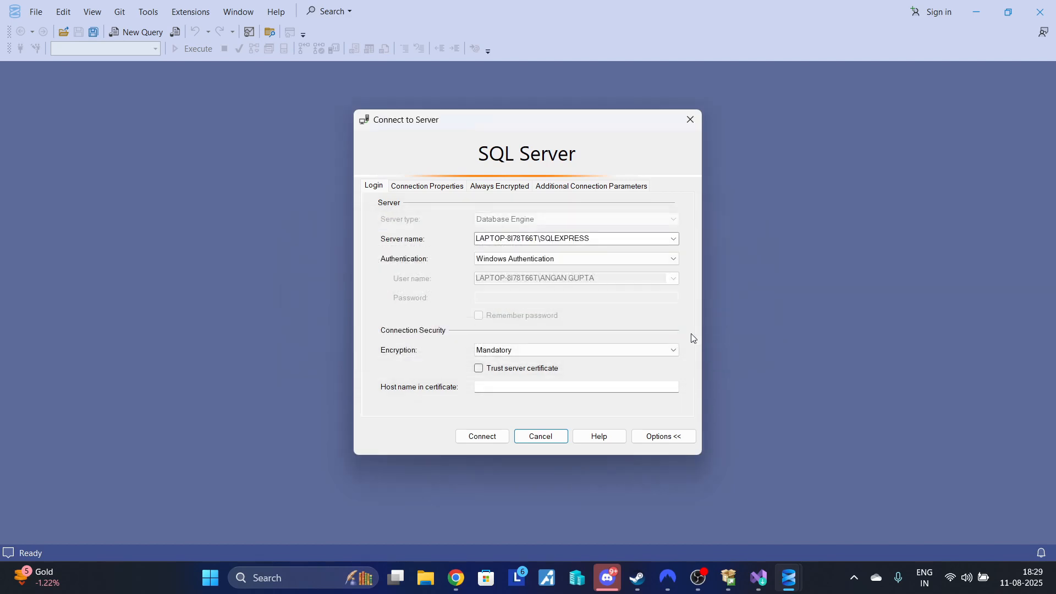
- Connect to the SQLEXPRESS server with encryption set to Optional, and expand its Databases folder
click(505, 358)
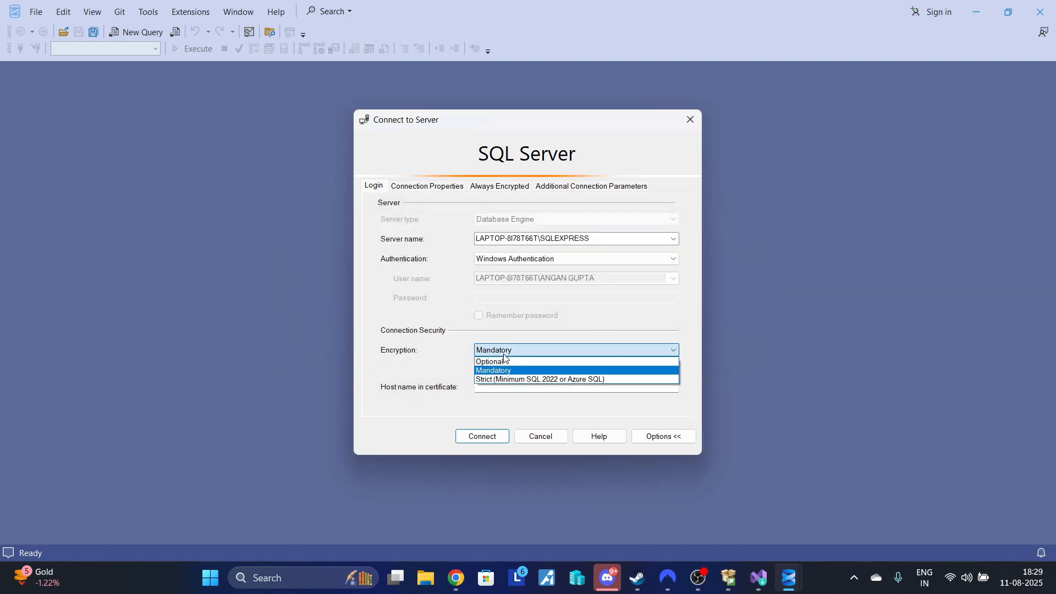
click(505, 362)
click(480, 439)
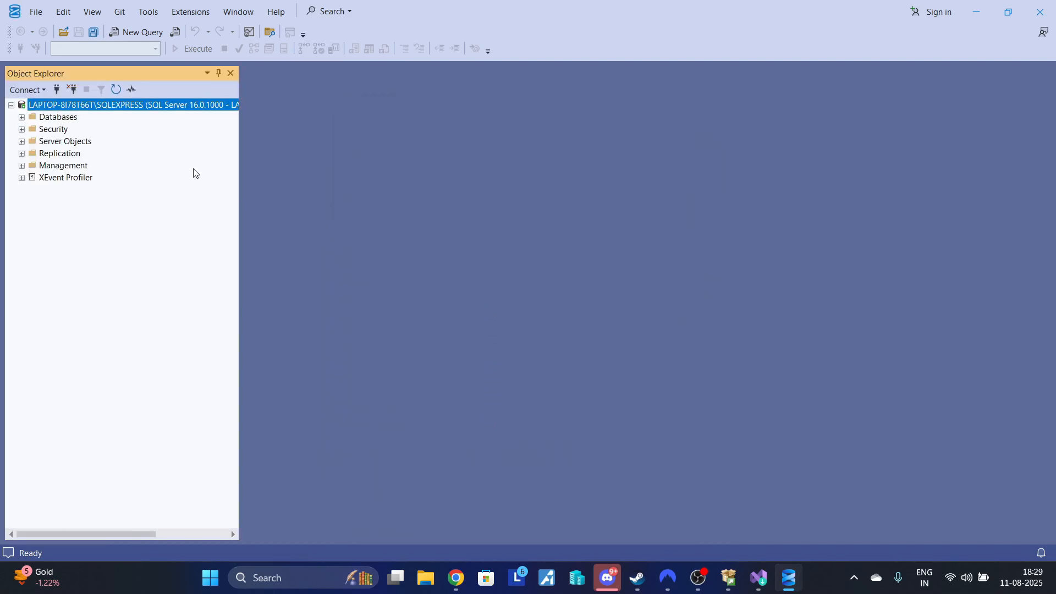
click(22, 117)
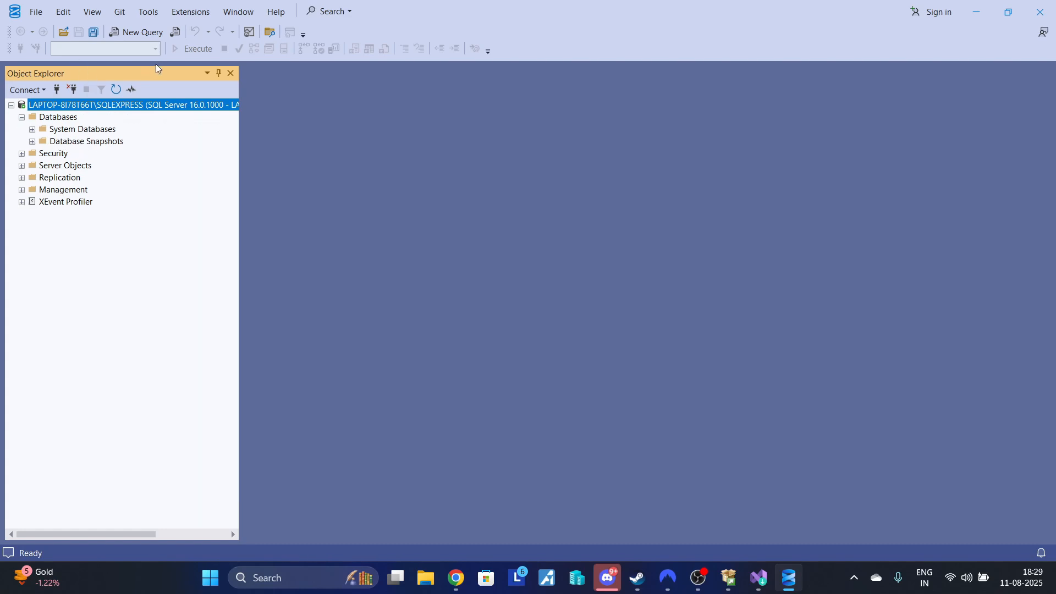
- Open a new query, write "create database db1" and execute it
click(131, 34)
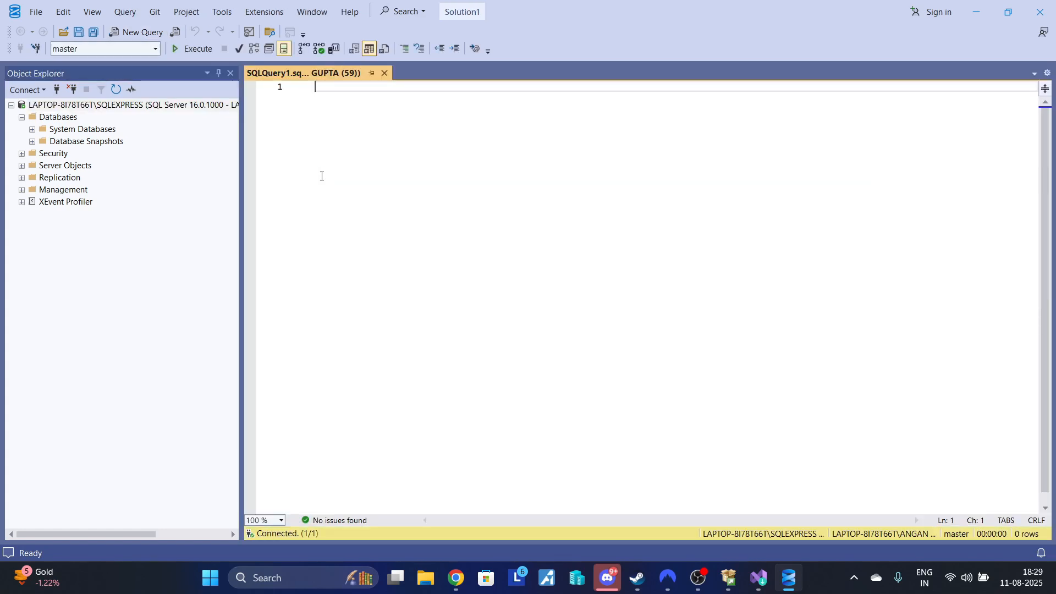
text(c)
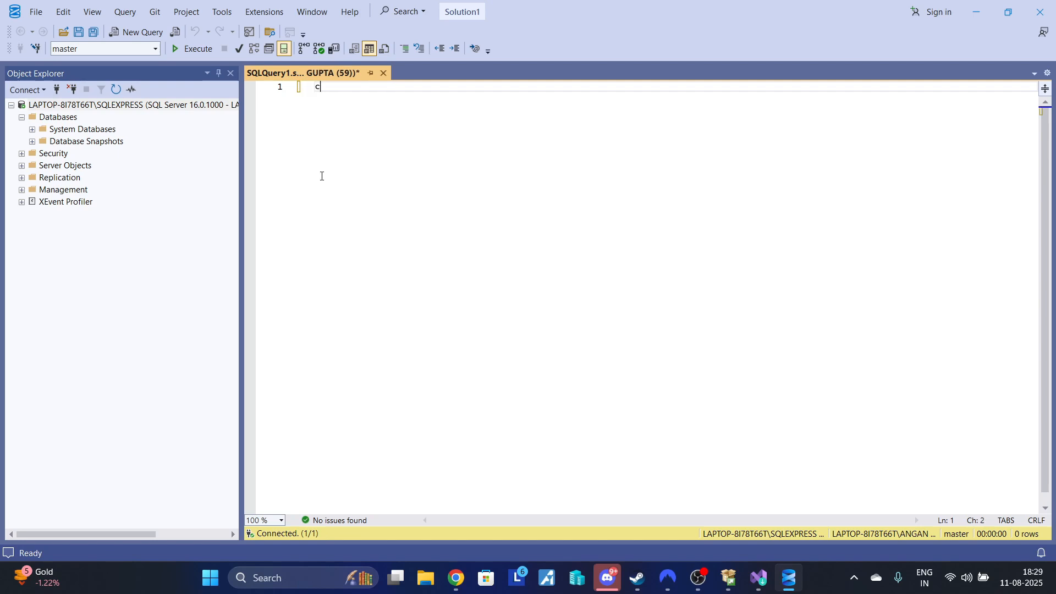
text(reate databa)
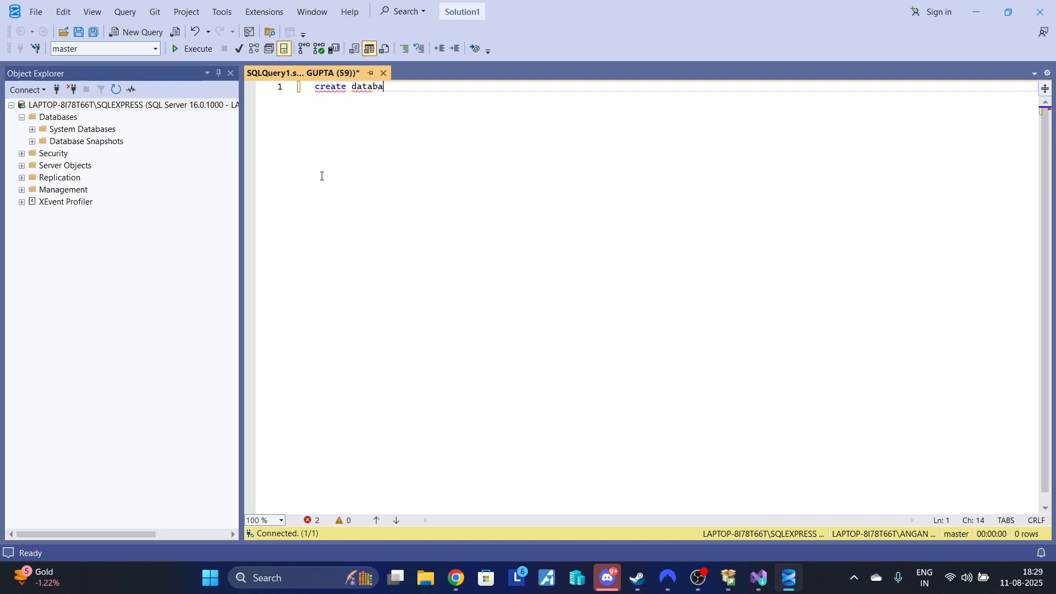
text(se db1)
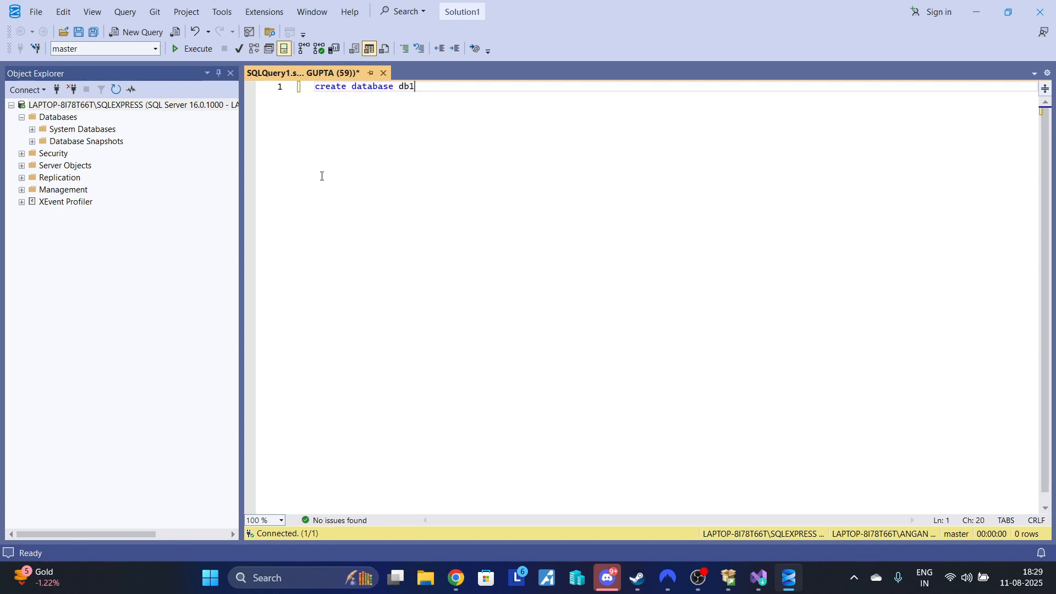
click(184, 51)
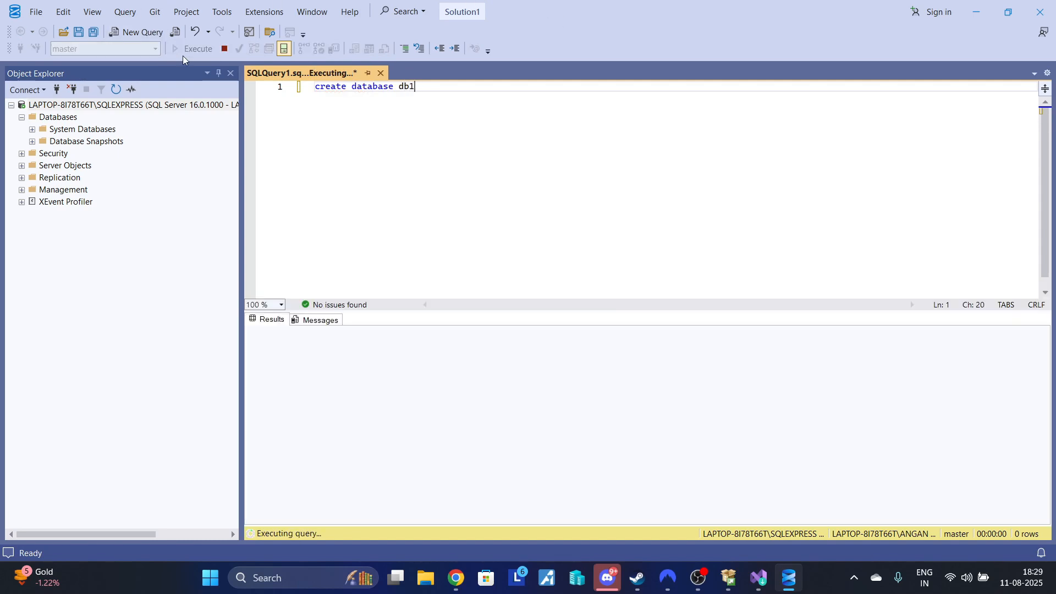
- Refresh the server in Object Explorer and expand the Databases folder to check for db1
click(376, 362)
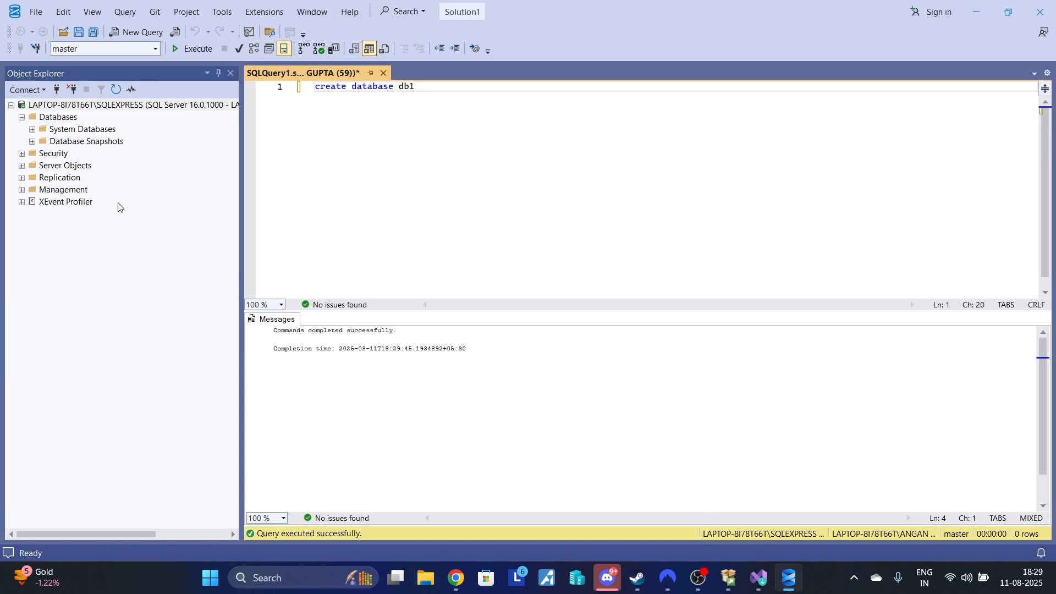
click(111, 96)
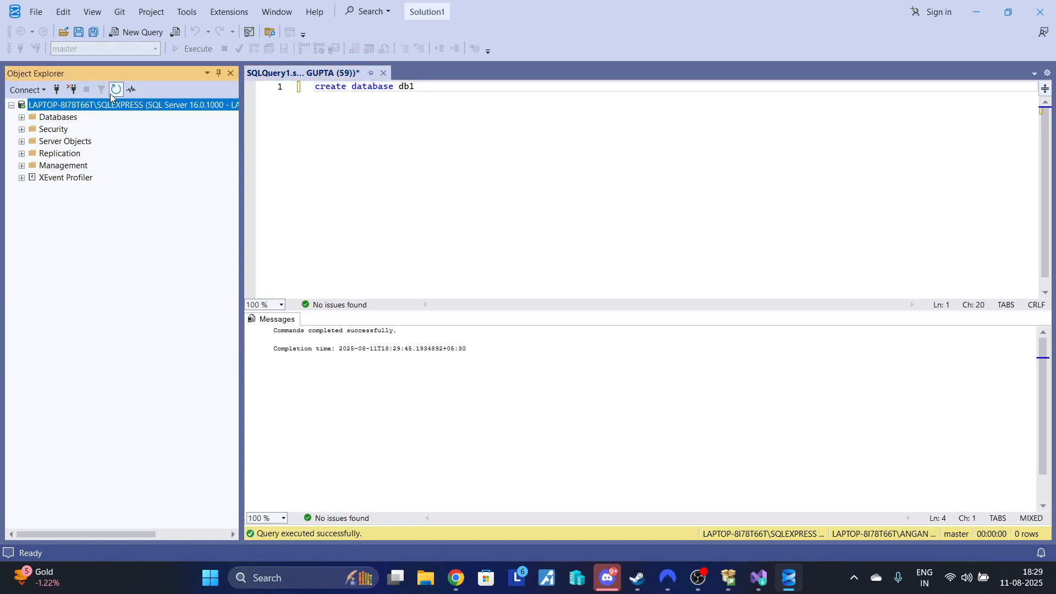
click(21, 119)
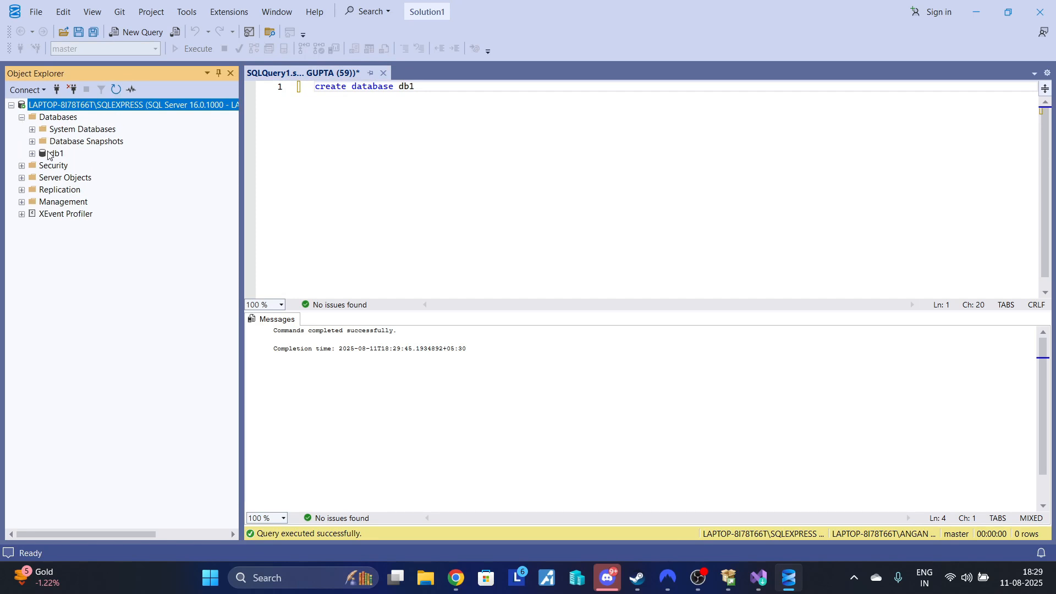